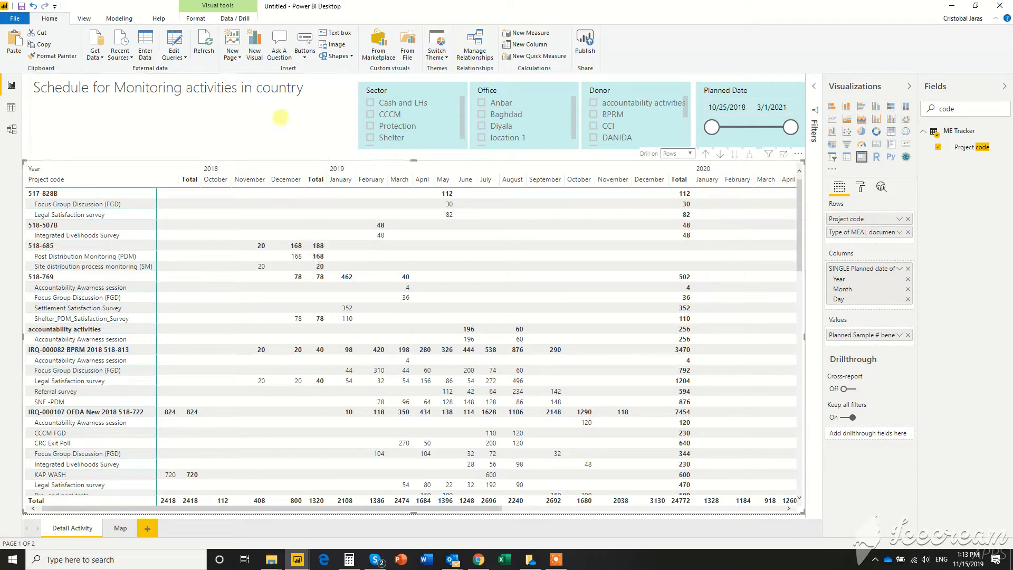
# Step: In the ME Tracker query, define a conditional column that returns 1 when Completed equals "Completed" and 0 otherwise
pyautogui.click(173, 41)
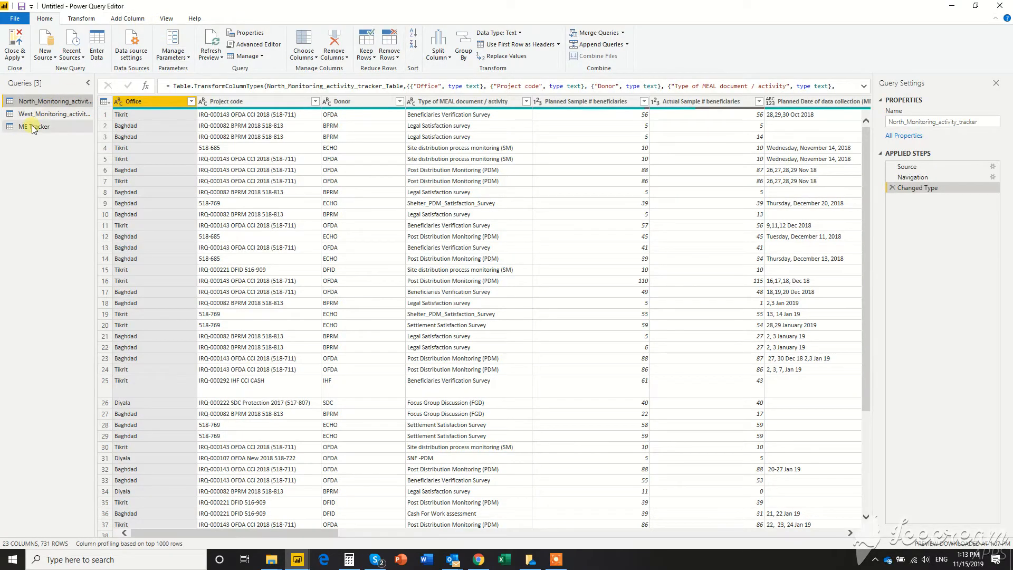
pyautogui.click(33, 127)
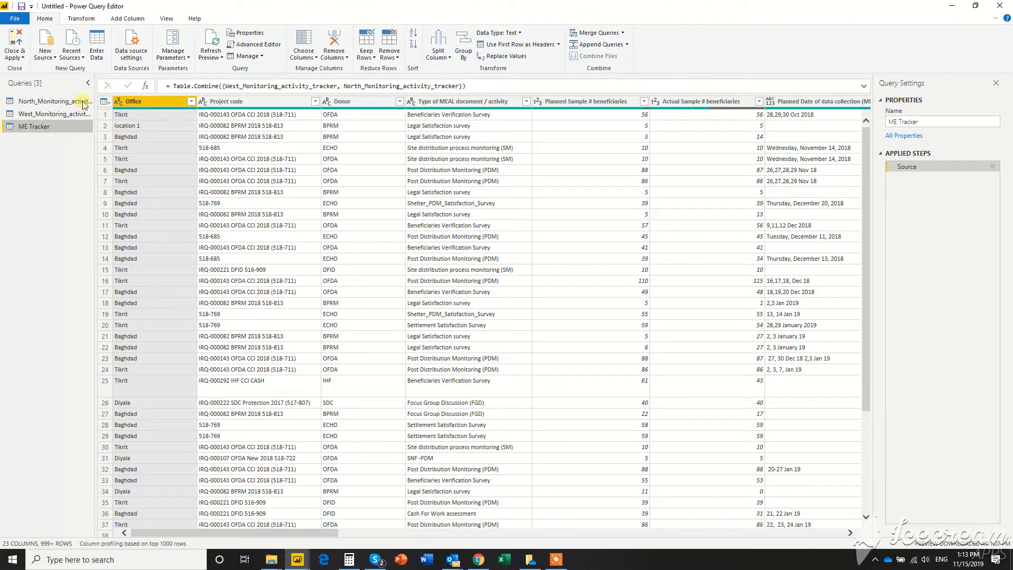
pyautogui.click(129, 21)
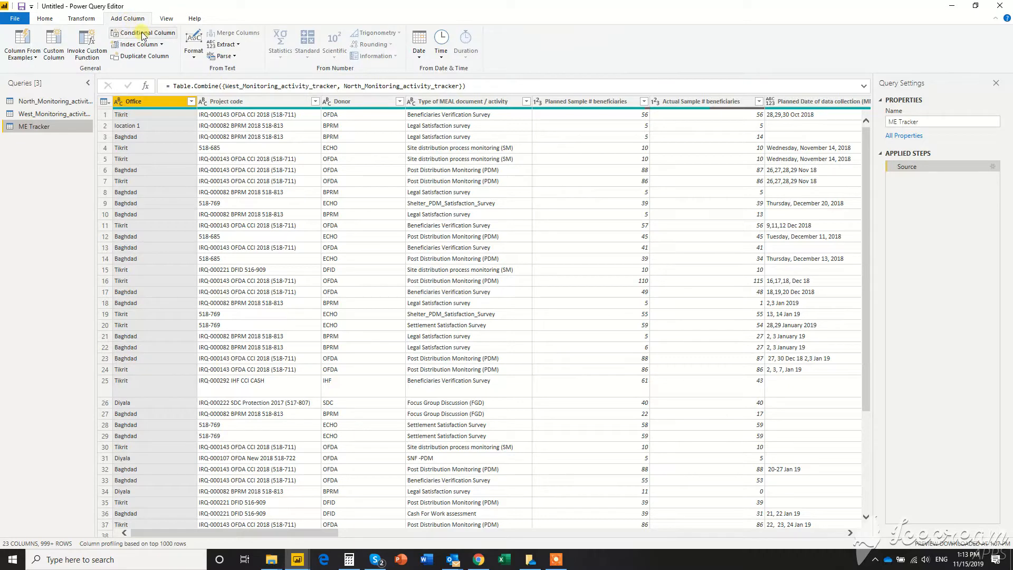
pyautogui.click(144, 35)
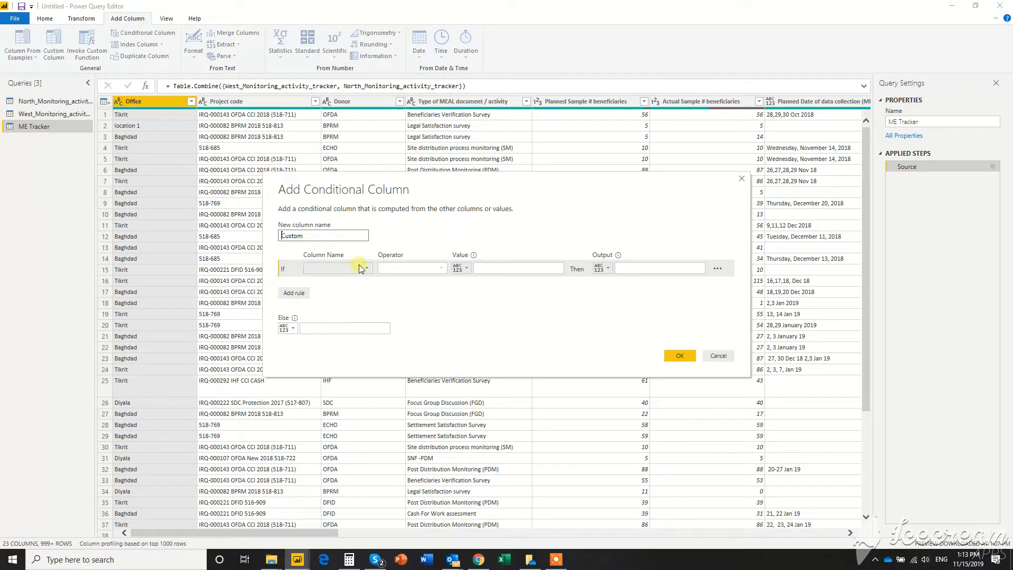
pyautogui.click(367, 269)
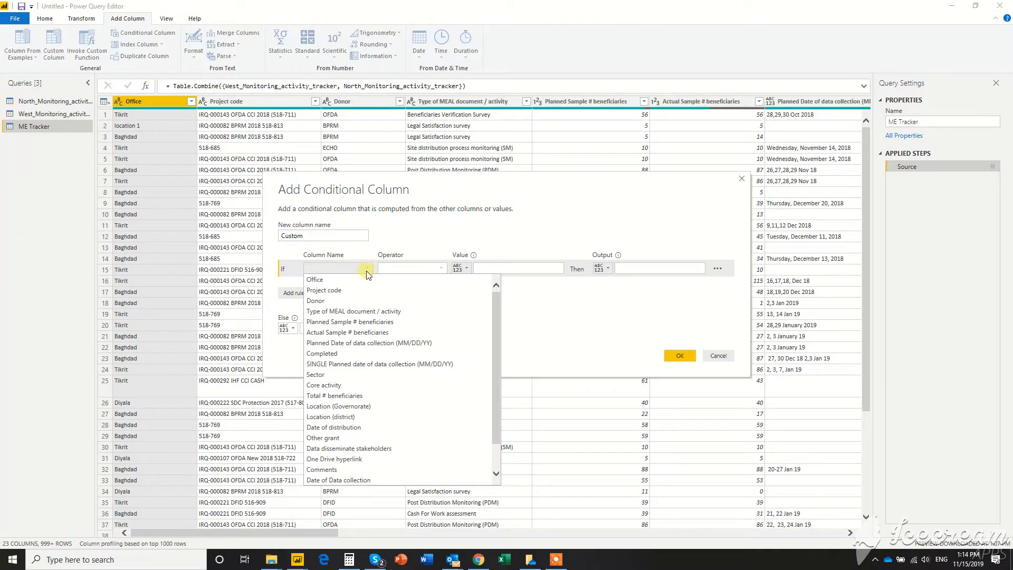
pyautogui.click(345, 353)
pyautogui.click(481, 267)
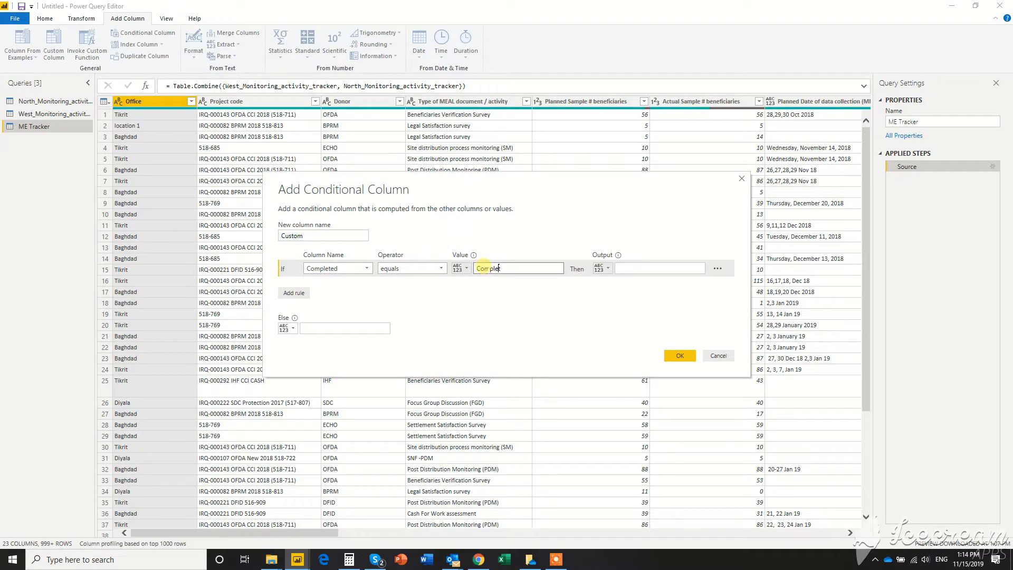
pyautogui.click(645, 267)
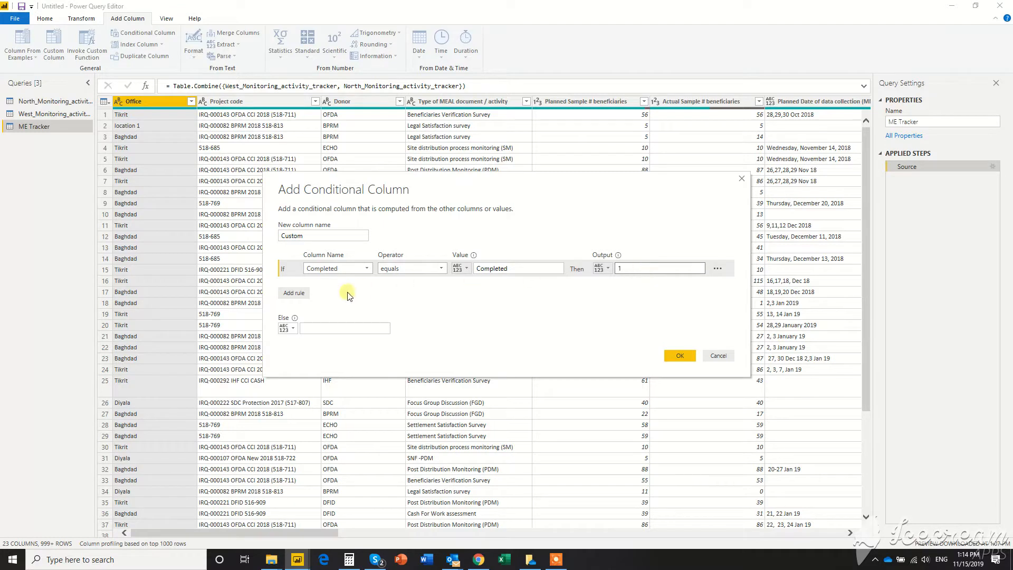
pyautogui.click(315, 328)
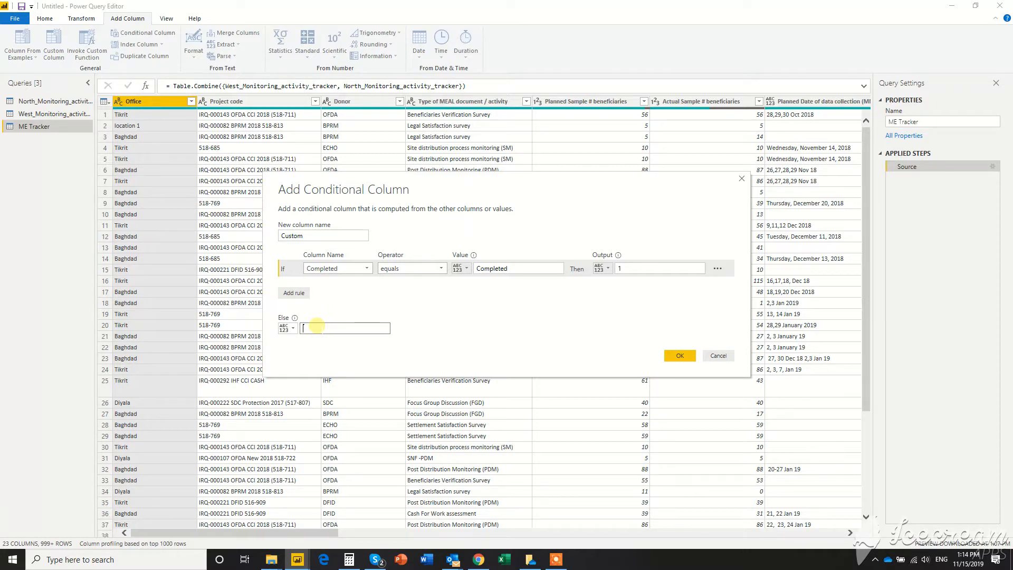
# Step: Name the new conditional column Completed_Number and create it
pyautogui.doubleClick(322, 236)
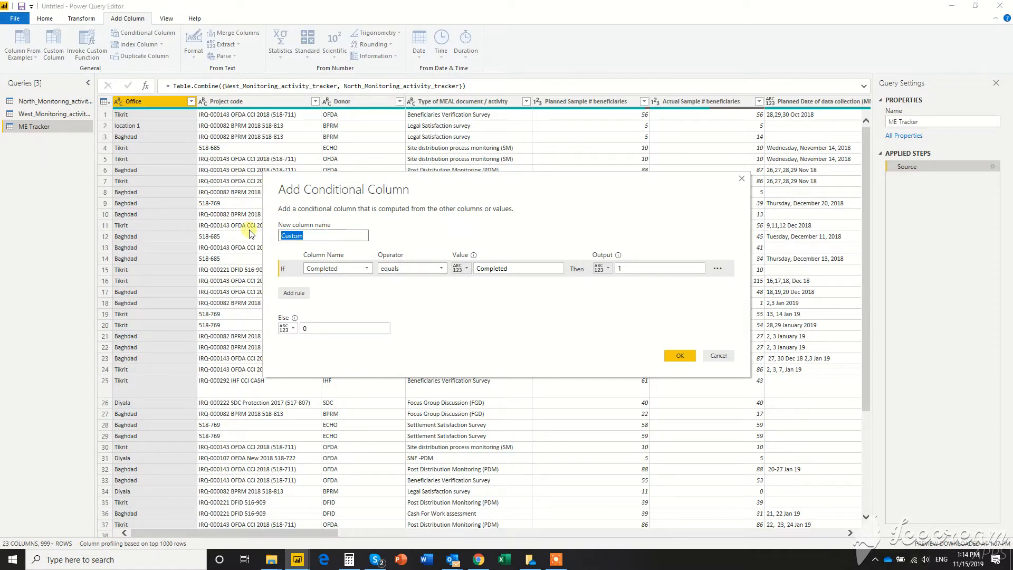
pyautogui.write('Completed_Numb')
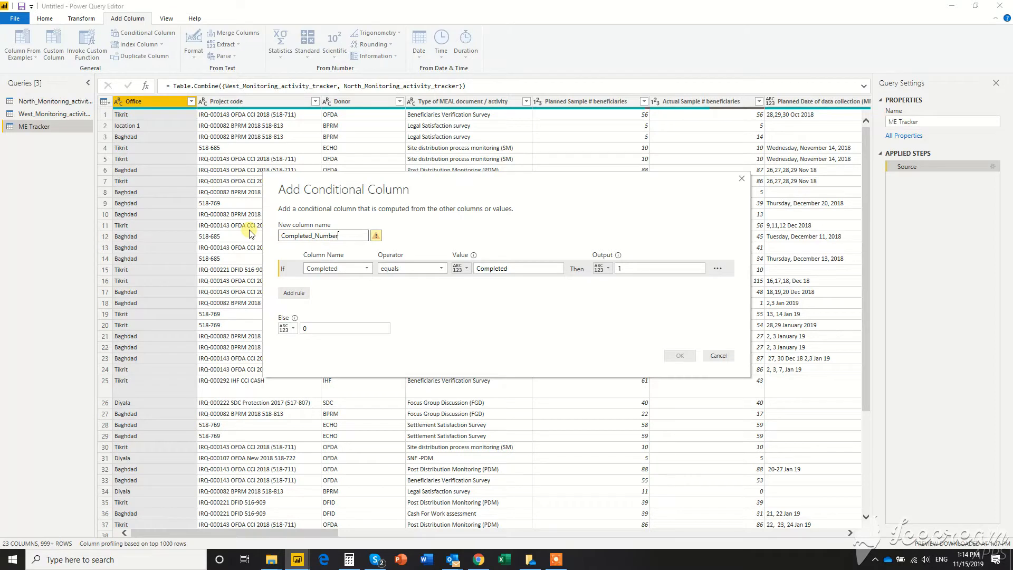
pyautogui.write('er')
pyautogui.click(678, 356)
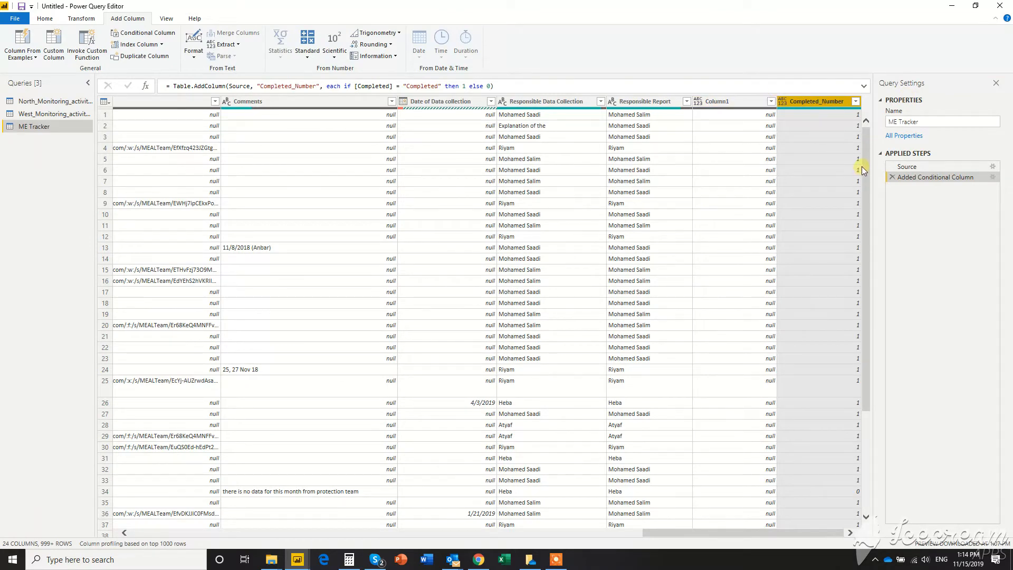
# Step: Review the rows of the Completed_Number column and set its data type to Whole Number
pyautogui.scroll(-5, 853, 270)
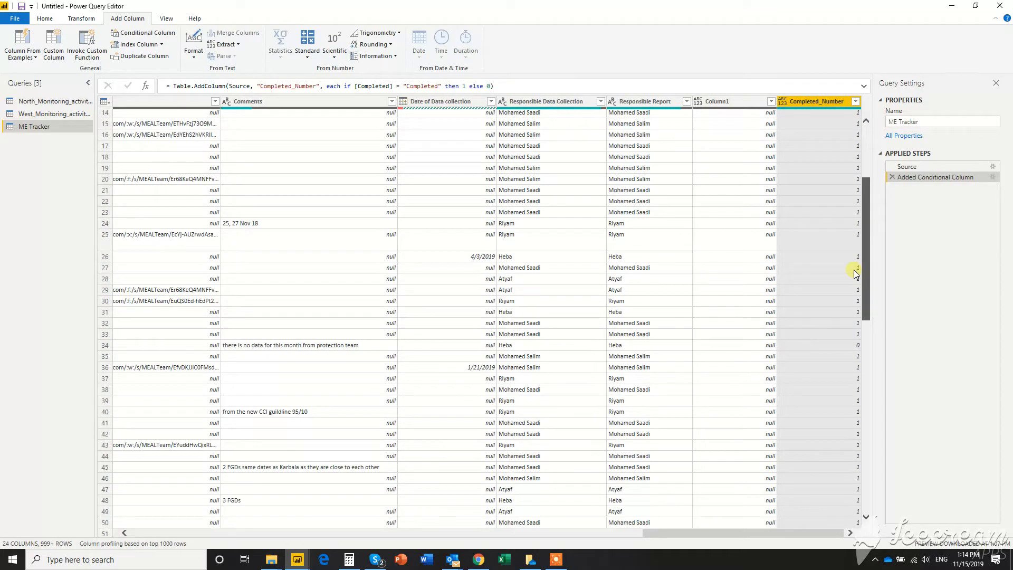
pyautogui.scroll(-6, 854, 270)
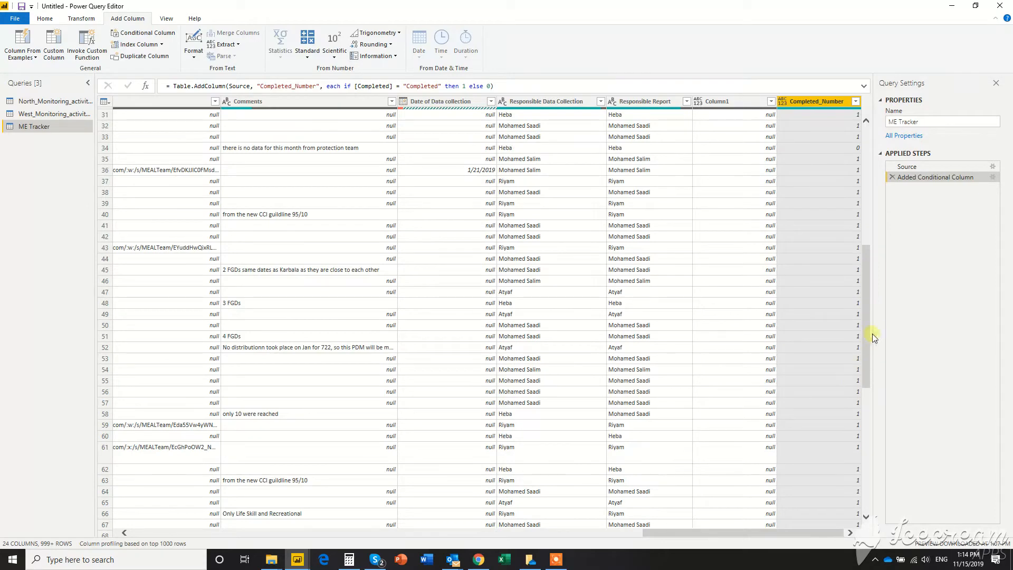
pyautogui.moveTo(869, 315); pyautogui.dragTo(866, 134)
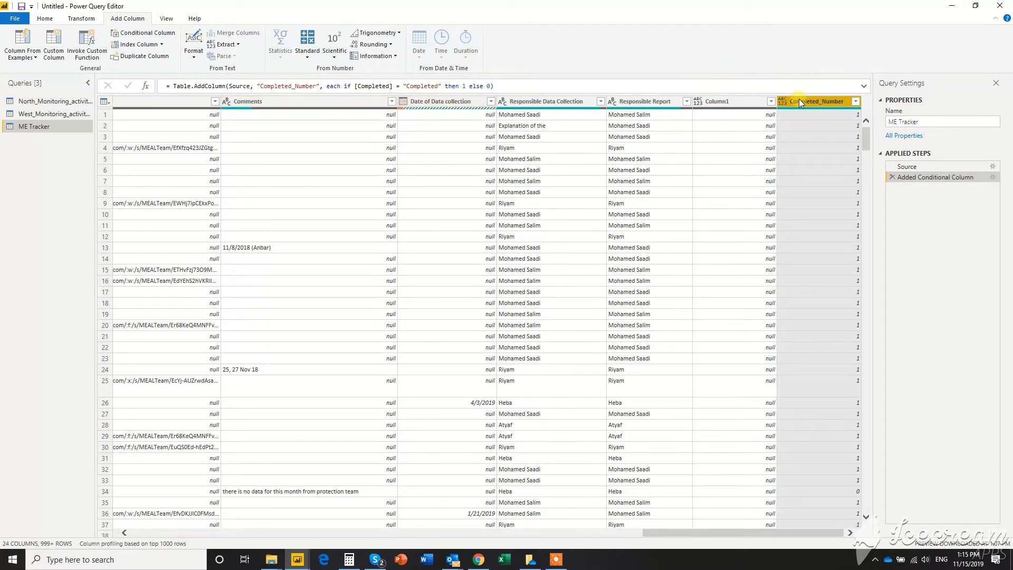
pyautogui.click(78, 20)
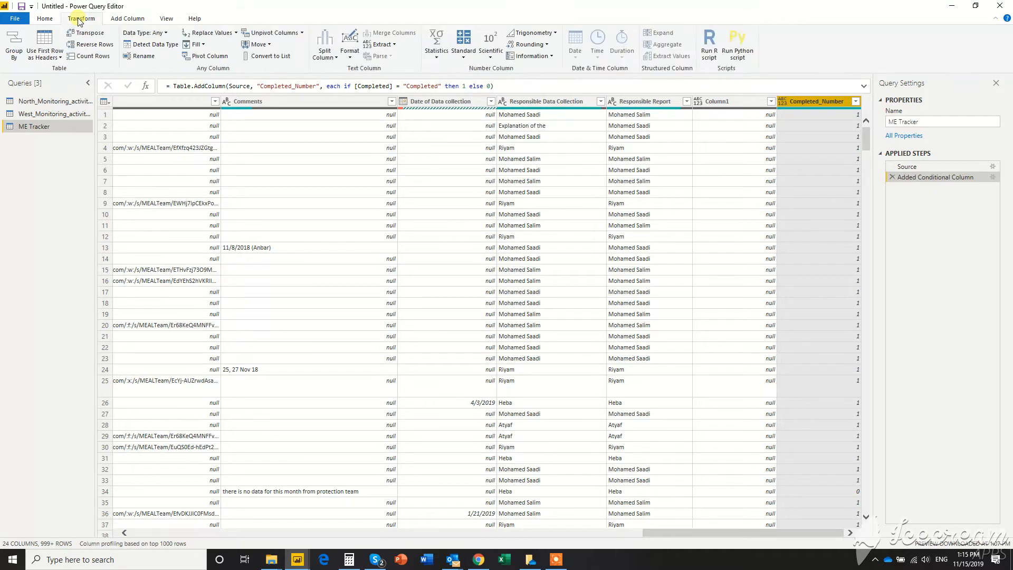
pyautogui.click(166, 33)
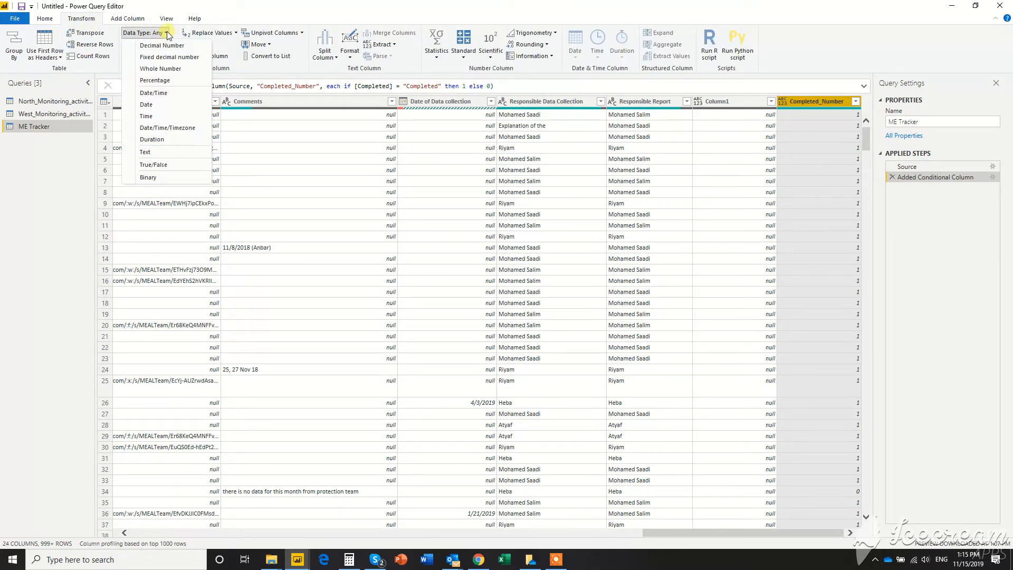
pyautogui.click(166, 68)
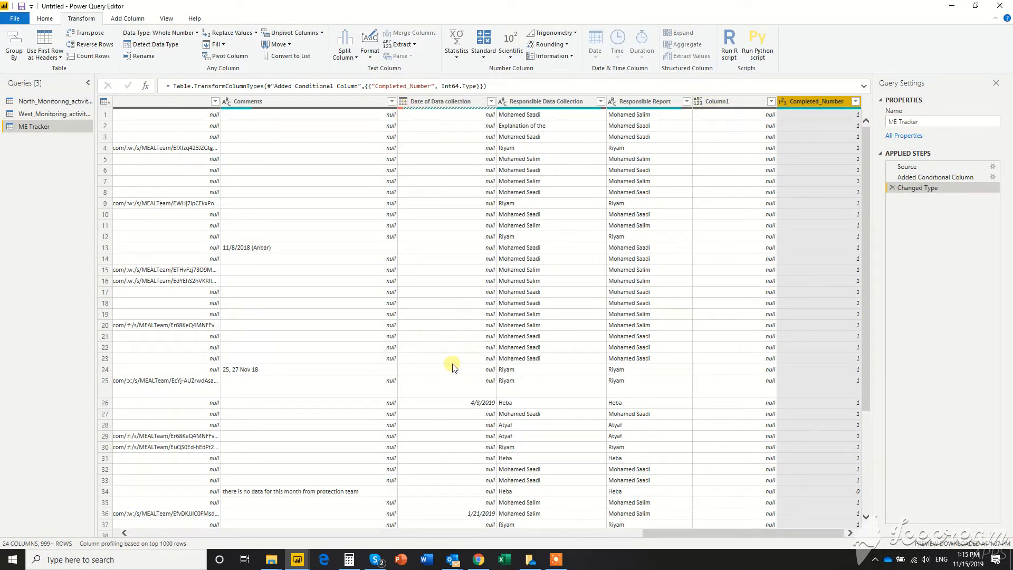
# Step: Remove the empty Column1 from the ME Tracker query and apply the query changes to the report
pyautogui.click(738, 104)
pyautogui.rightClick(736, 100)
pyautogui.click(766, 126)
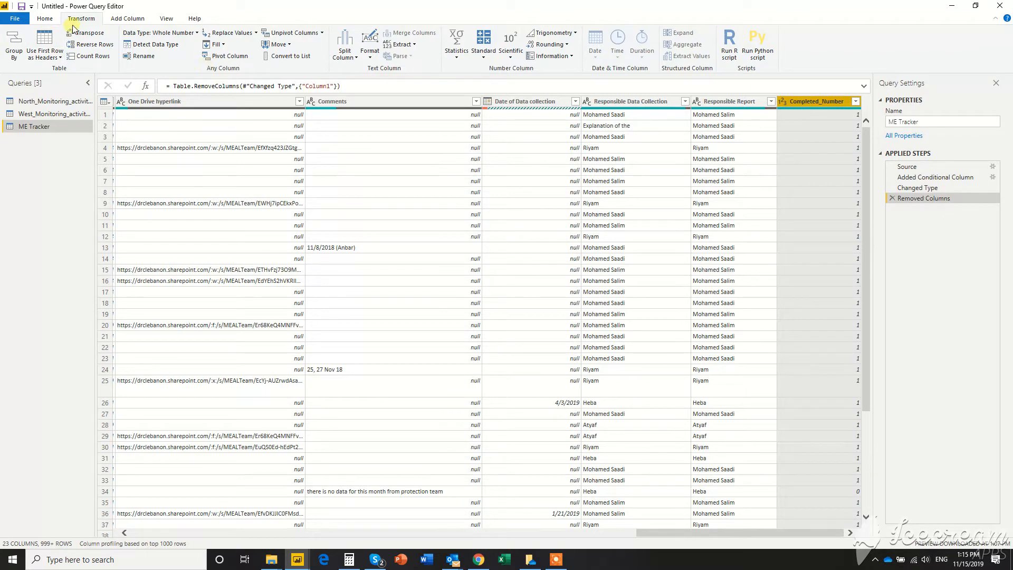
pyautogui.click(45, 18)
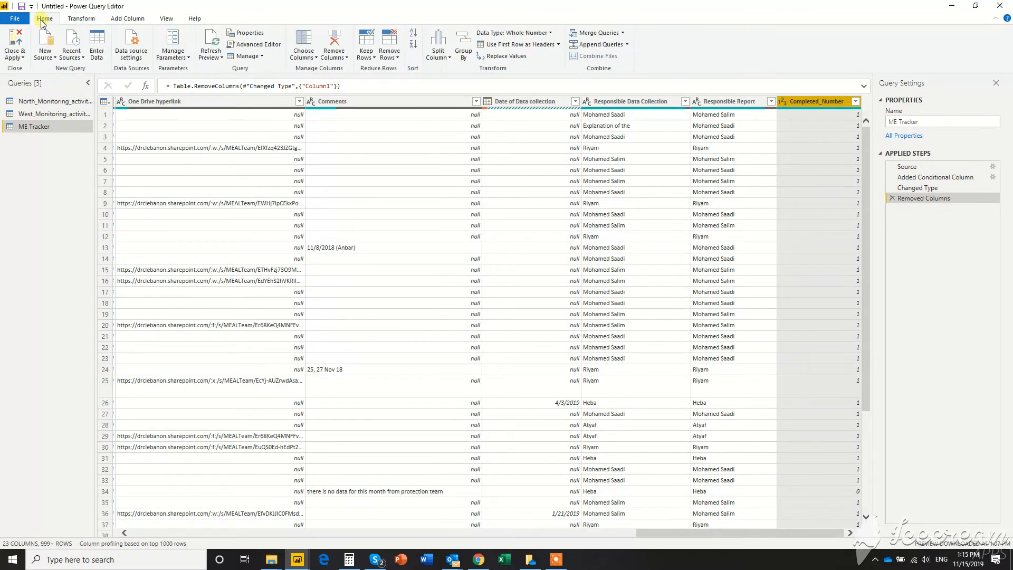
pyautogui.click(16, 37)
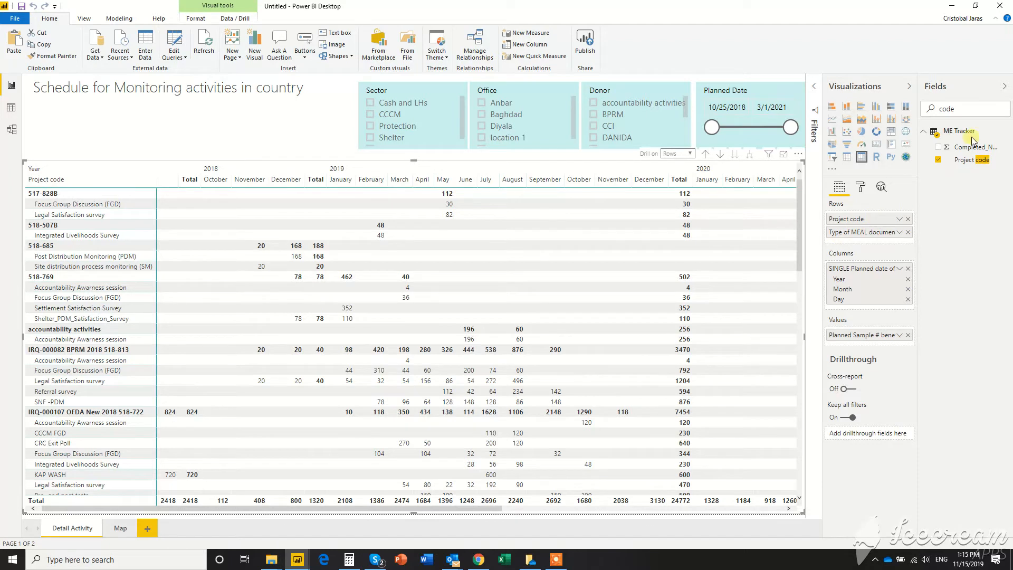
# Step: Search the report's fields for "com" to locate the Completed_Number field
pyautogui.moveTo(970, 109); pyautogui.dragTo(925, 104)
pyautogui.write('com')
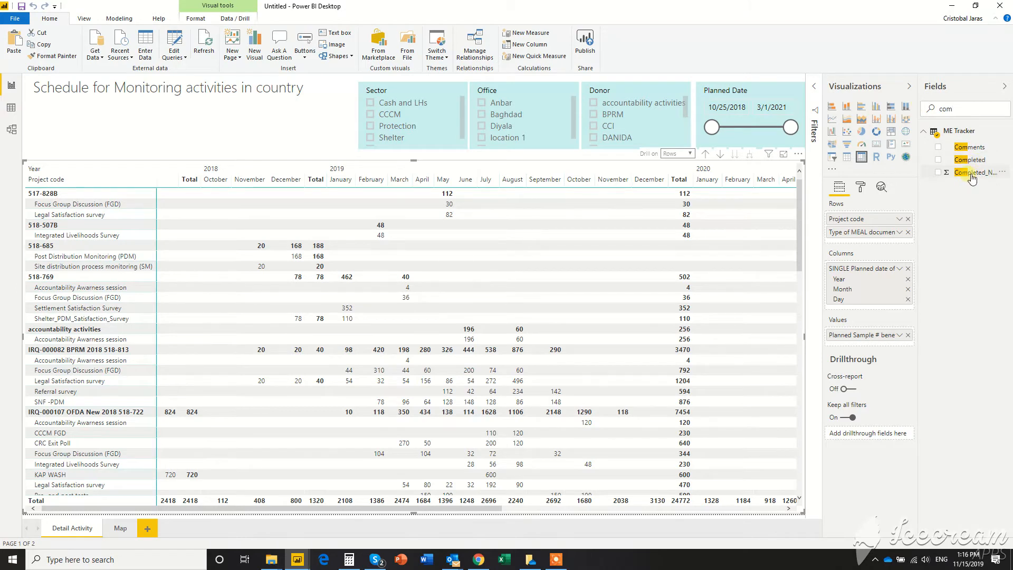
pyautogui.moveTo(972, 179); pyautogui.dragTo(864, 225)
# Step: Turn on background color conditional formatting for the matrix's Planned Sample # beneficiaries values
pyautogui.click(863, 190)
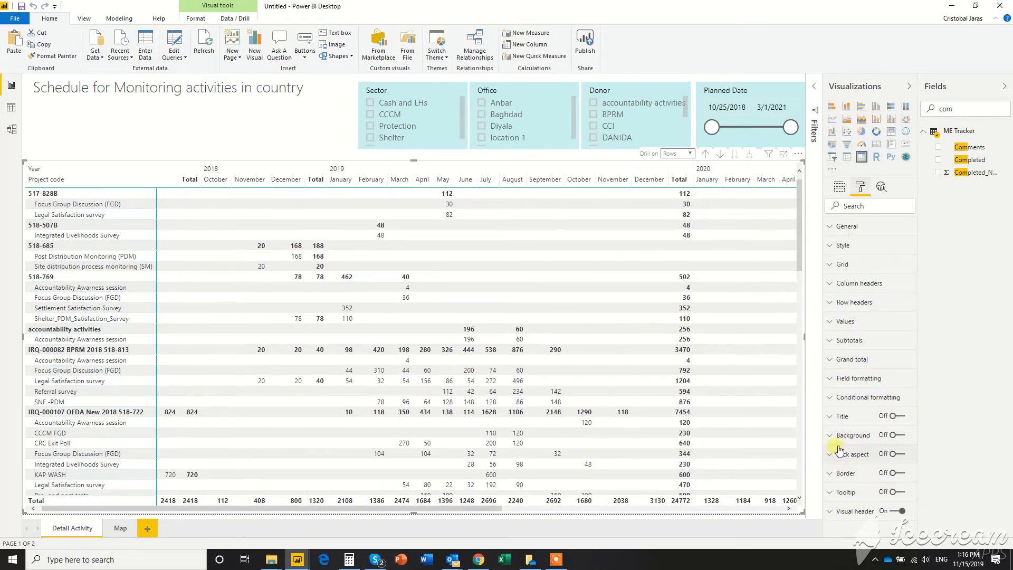
pyautogui.click(838, 400)
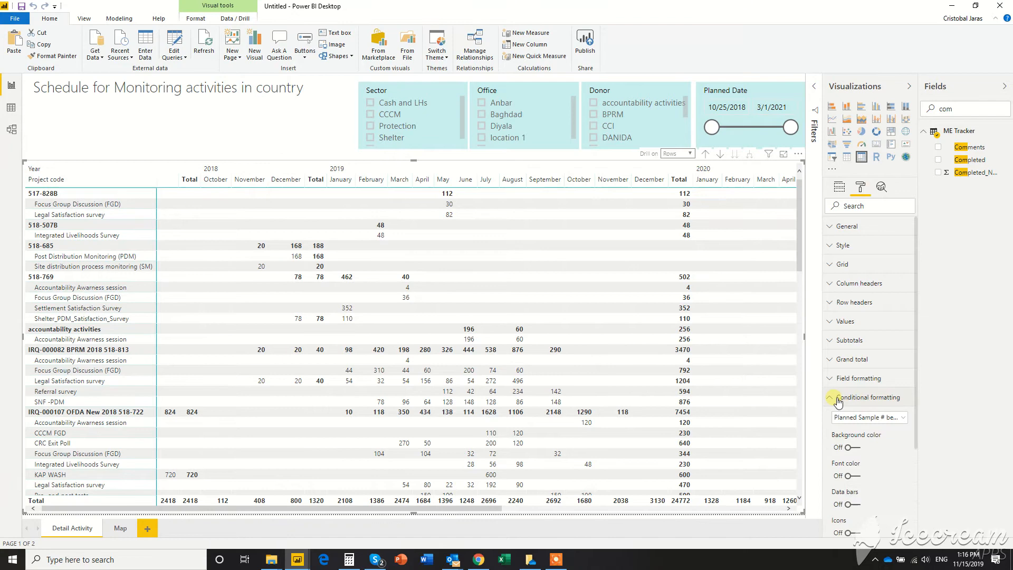
pyautogui.click(852, 447)
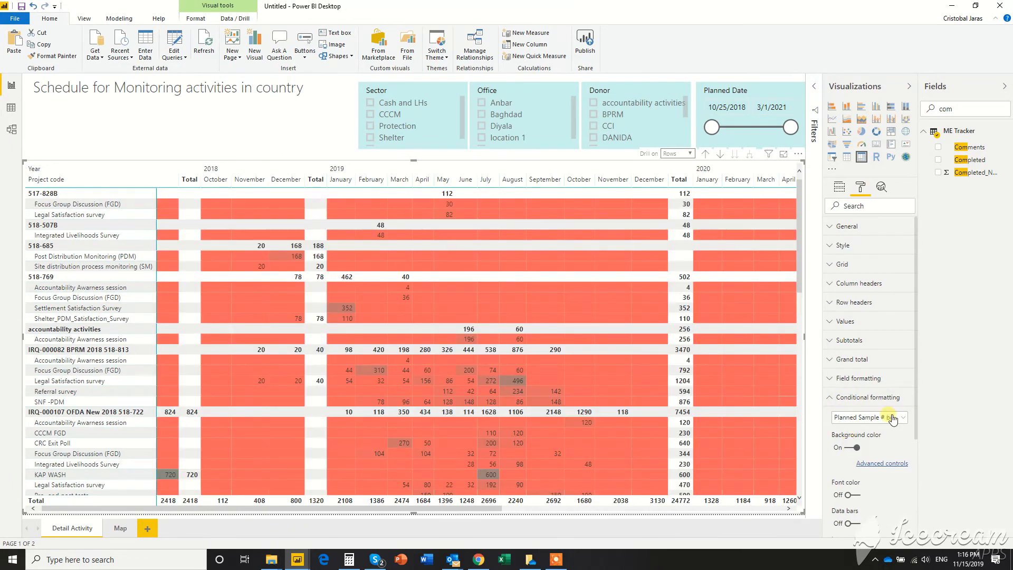
# Step: Base the background color scale on the Completed_Number field with Average as its summarization
pyautogui.click(888, 464)
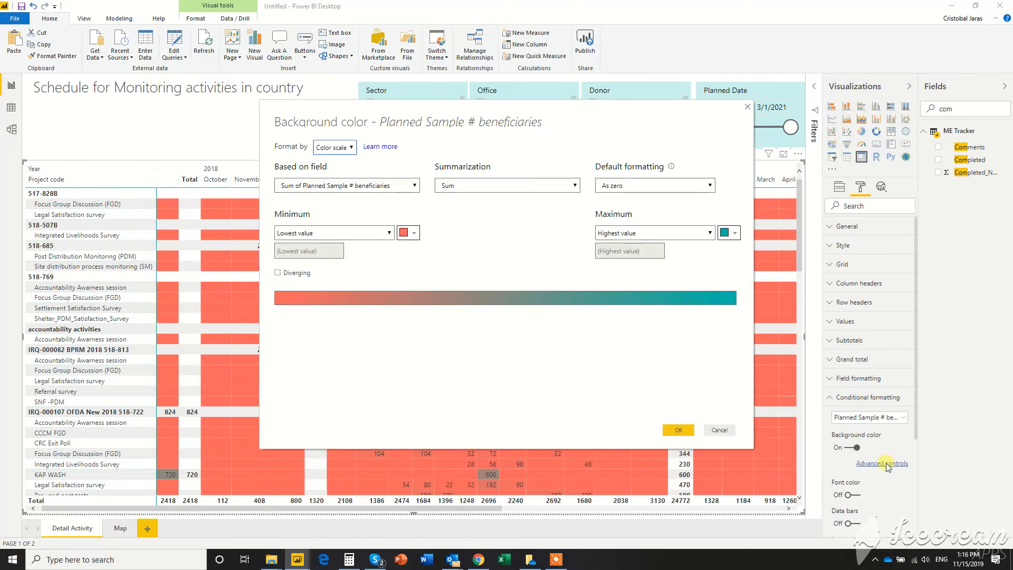
pyautogui.click(415, 185)
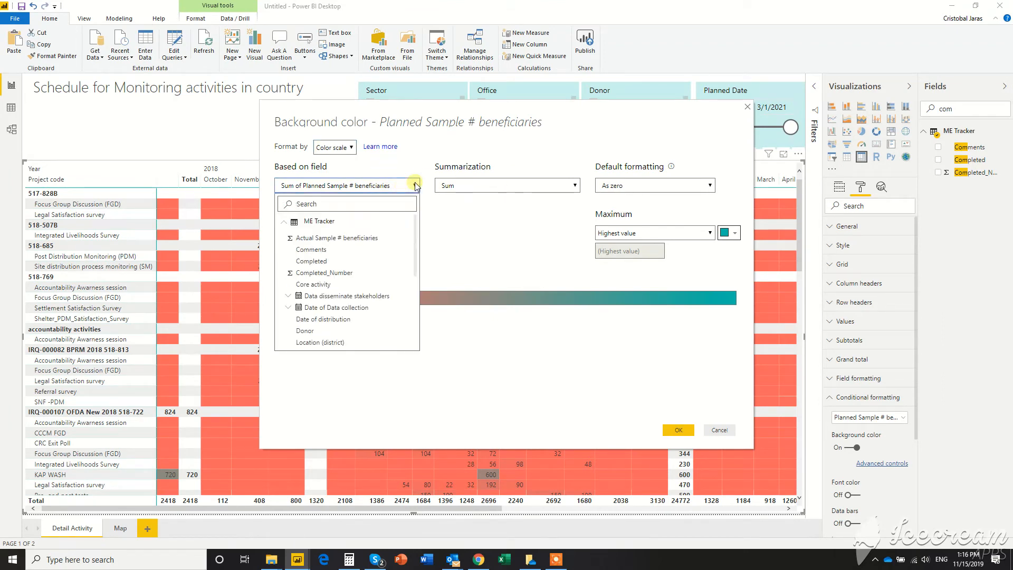
pyautogui.click(355, 275)
pyautogui.click(539, 188)
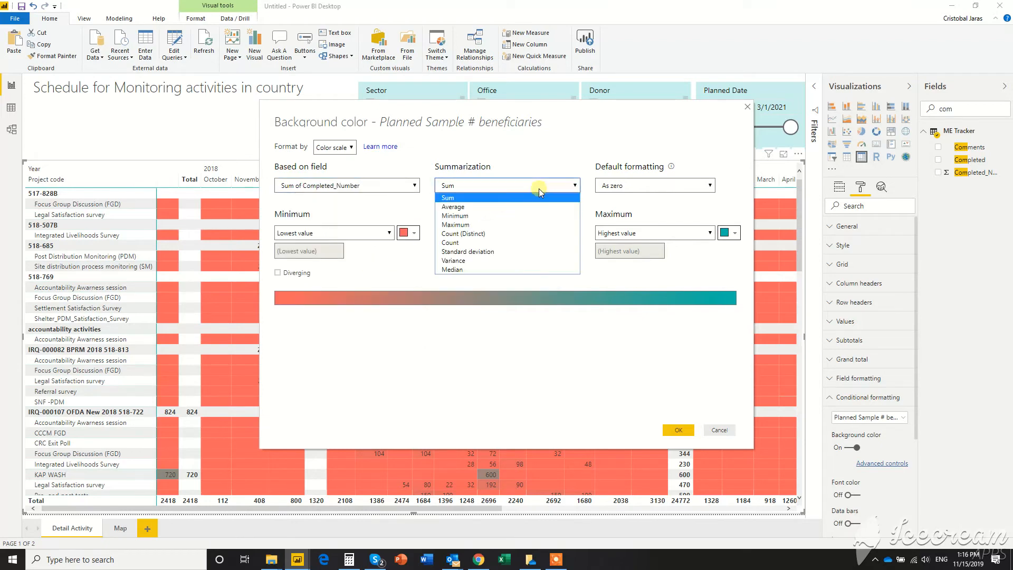
pyautogui.click(488, 207)
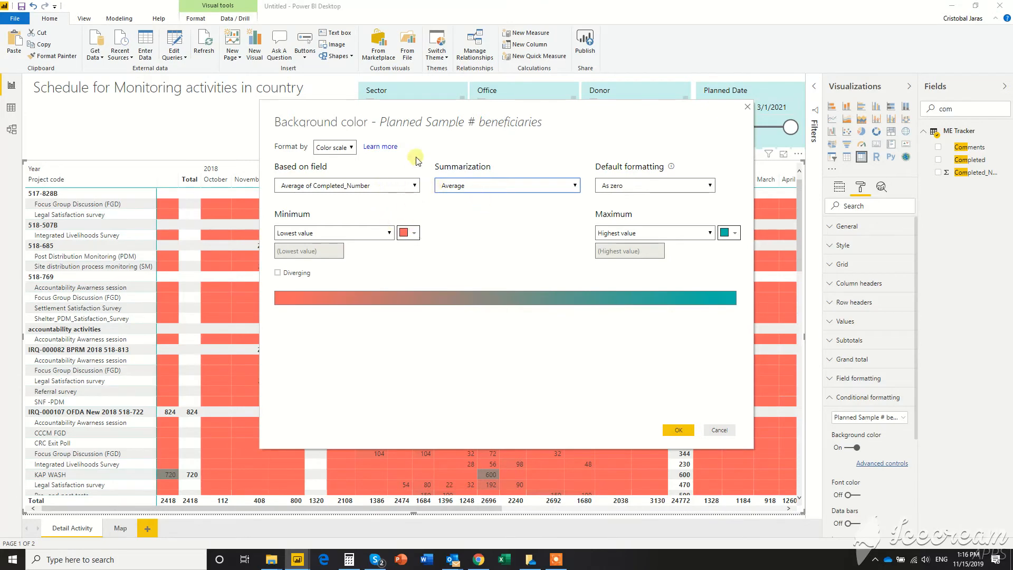
# Step: Move the background color dialog off the matrix and set the default formatting to Don't format
pyautogui.moveTo(398, 113); pyautogui.dragTo(559, 71)
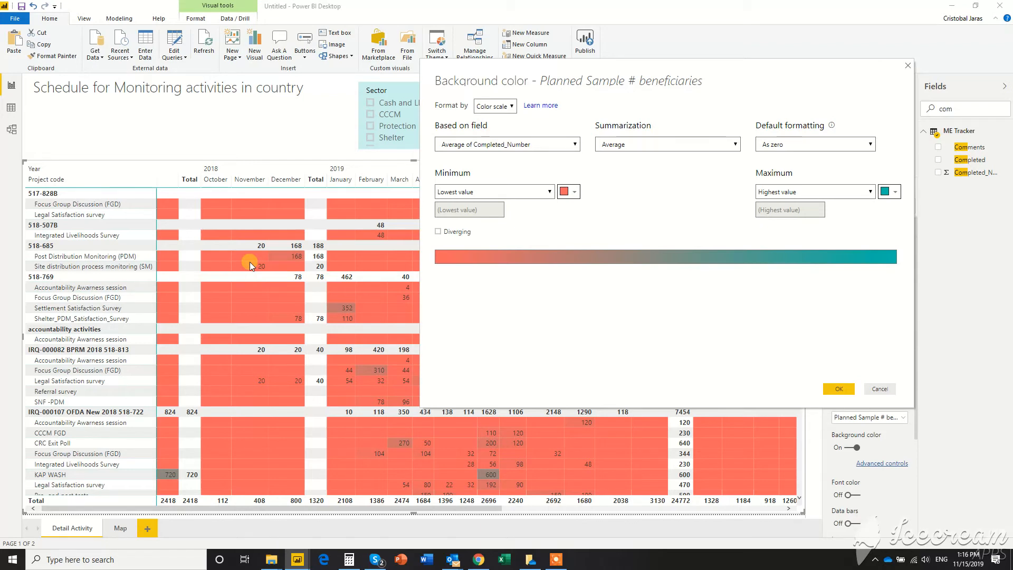
pyautogui.click(783, 144)
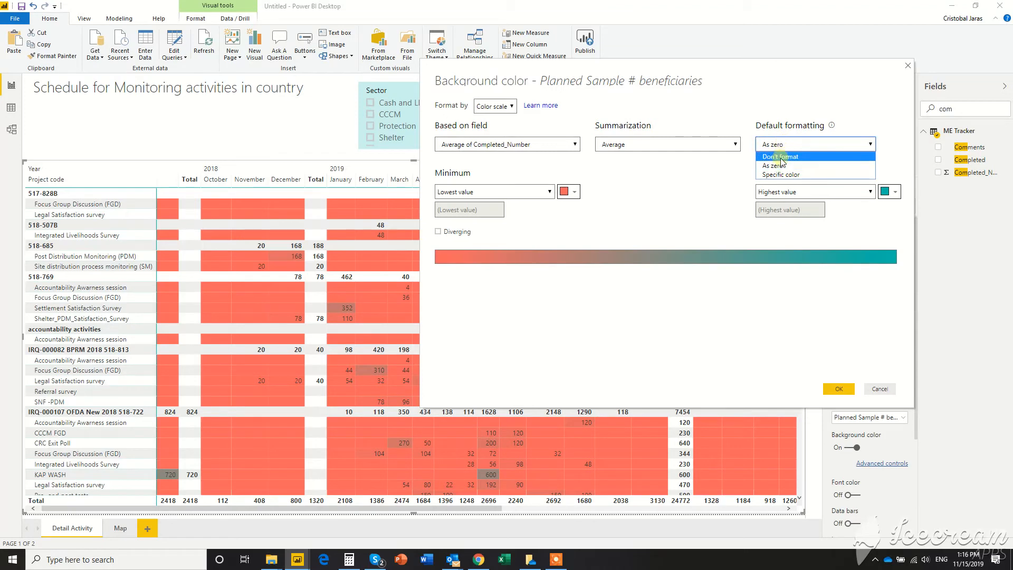
pyautogui.click(781, 159)
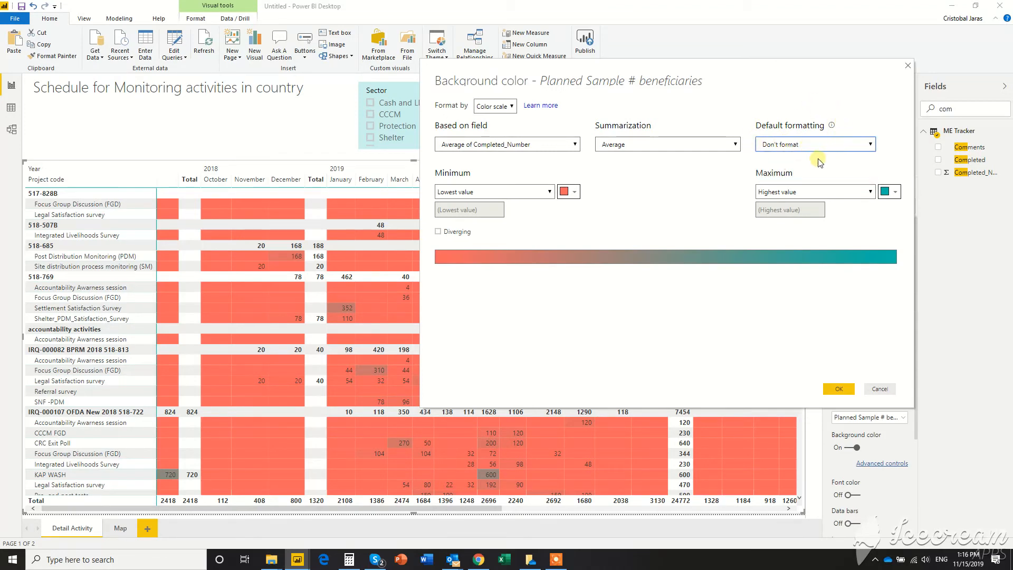
# Step: Set the color scale's minimum to the number 0
pyautogui.click(550, 192)
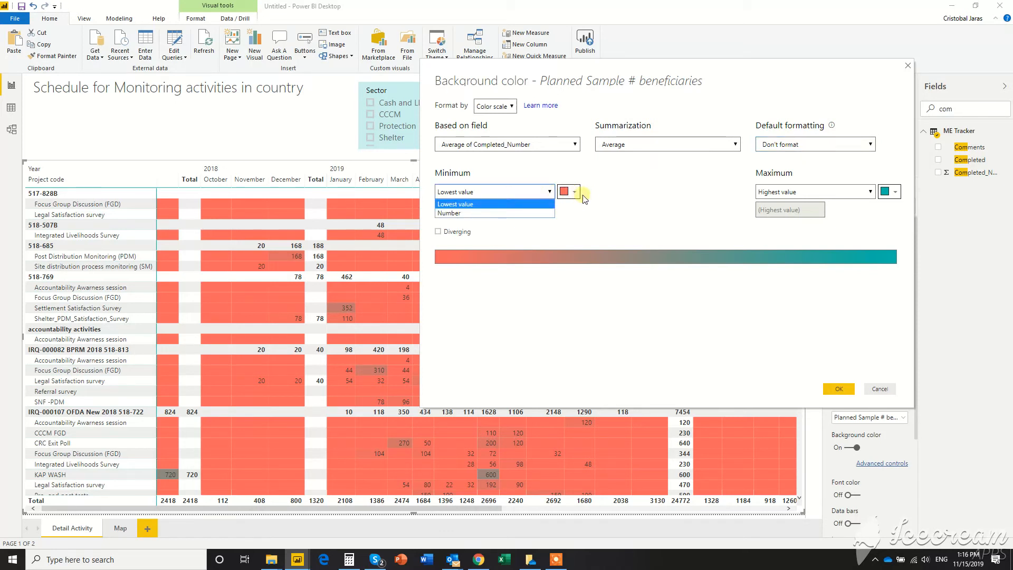
pyautogui.click(605, 195)
pyautogui.click(549, 192)
pyautogui.click(502, 212)
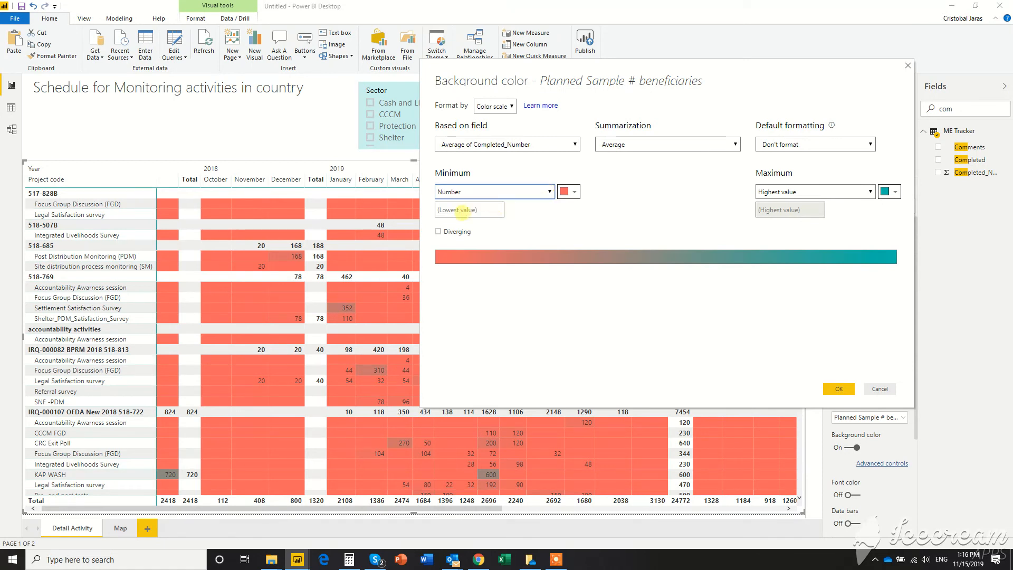
pyautogui.click(461, 210)
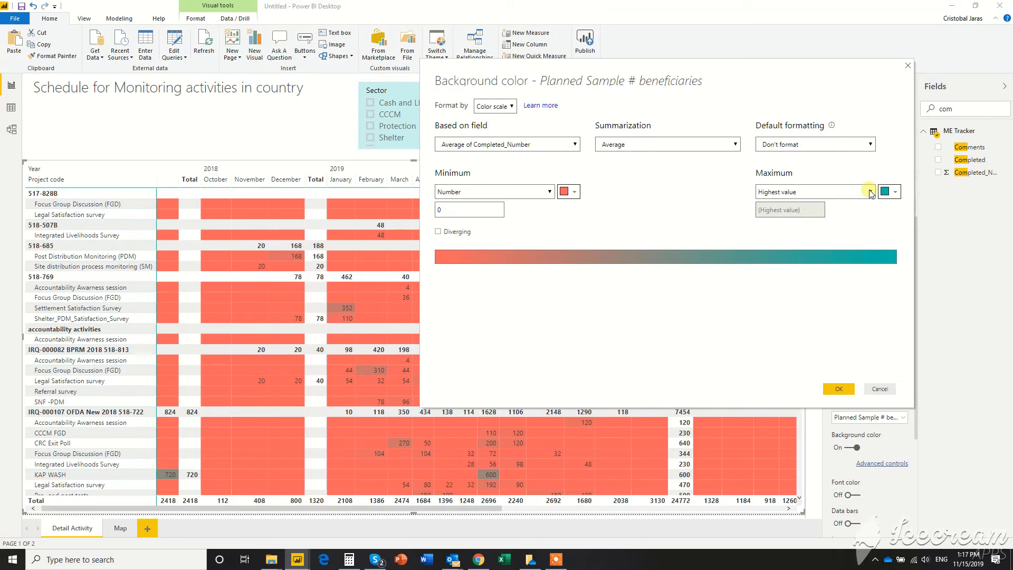
# Step: Set the color scale's maximum to the number 1 and apply the background color formatting to the matrix
pyautogui.click(818, 191)
pyautogui.click(792, 210)
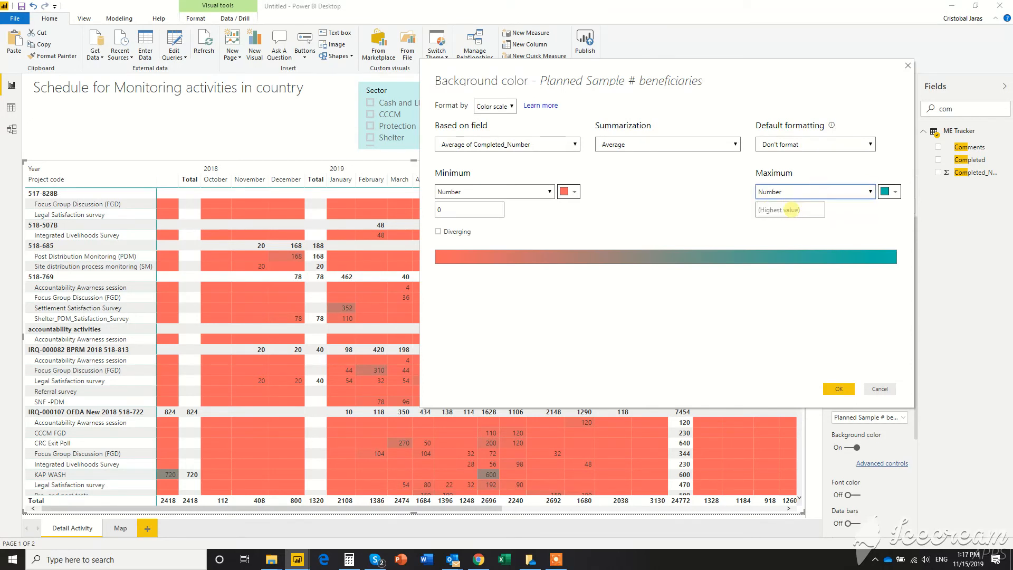
pyautogui.click(780, 210)
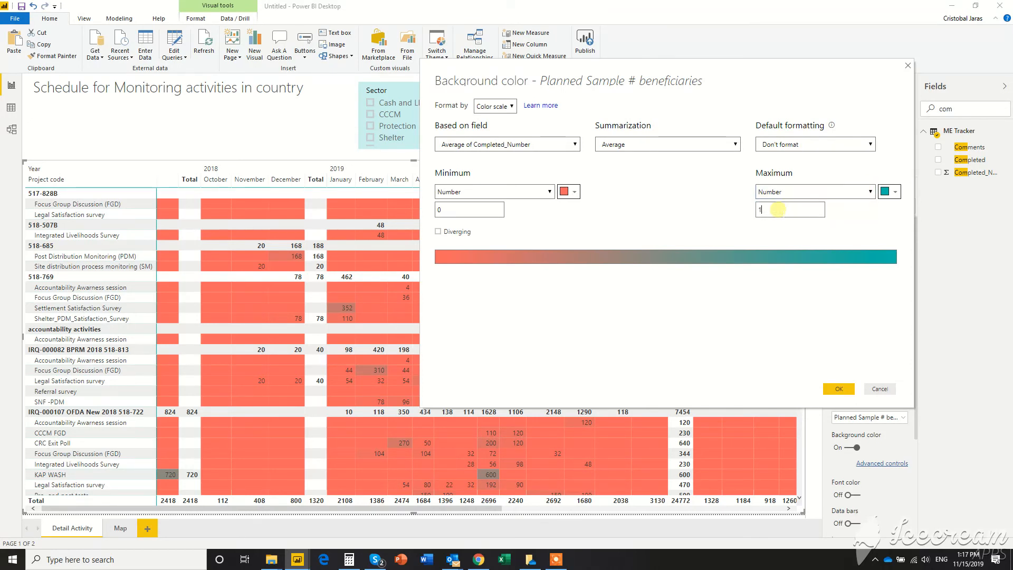
pyautogui.click(845, 389)
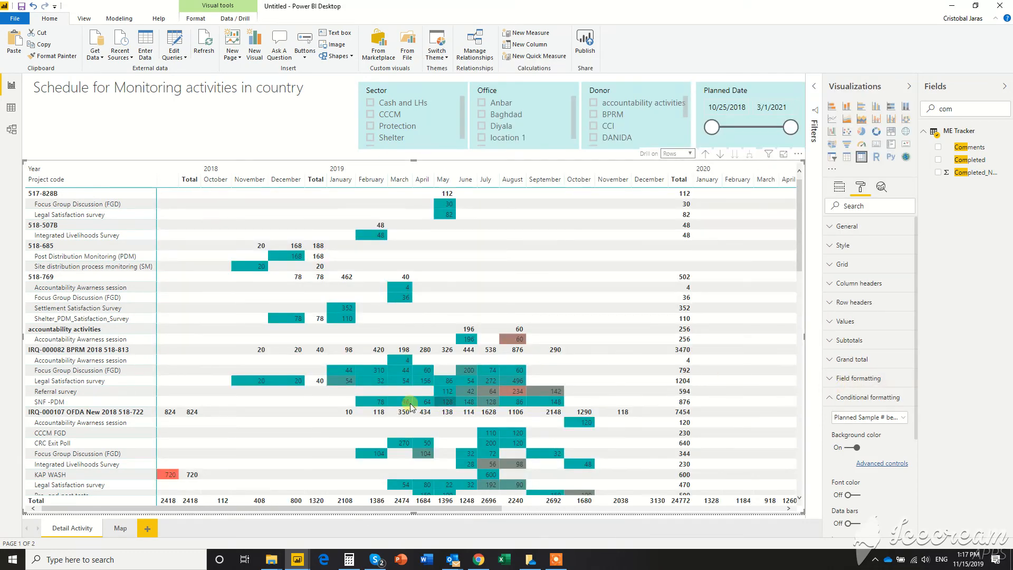
# Step: Review the completion colors across the matrix's project and activity rows, returning to the first project
pyautogui.scroll(-5, 384, 390)
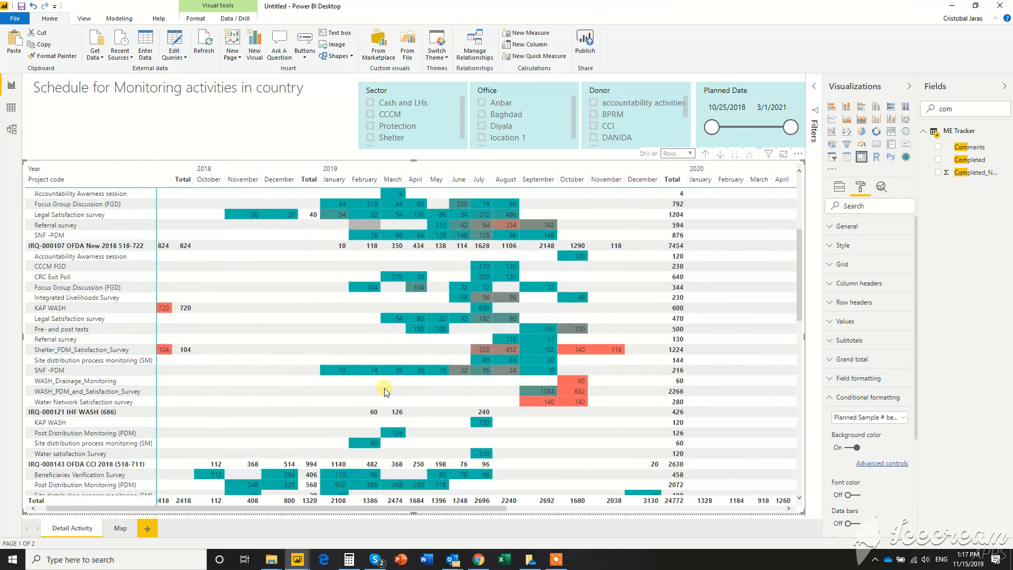
pyautogui.scroll(-8, 641, 431)
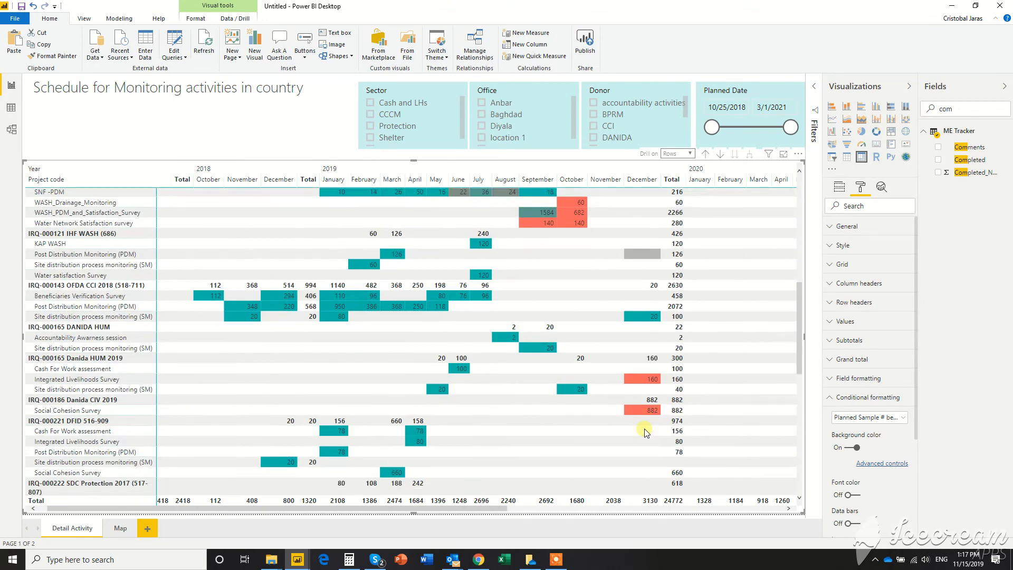
pyautogui.scroll(-8, 645, 432)
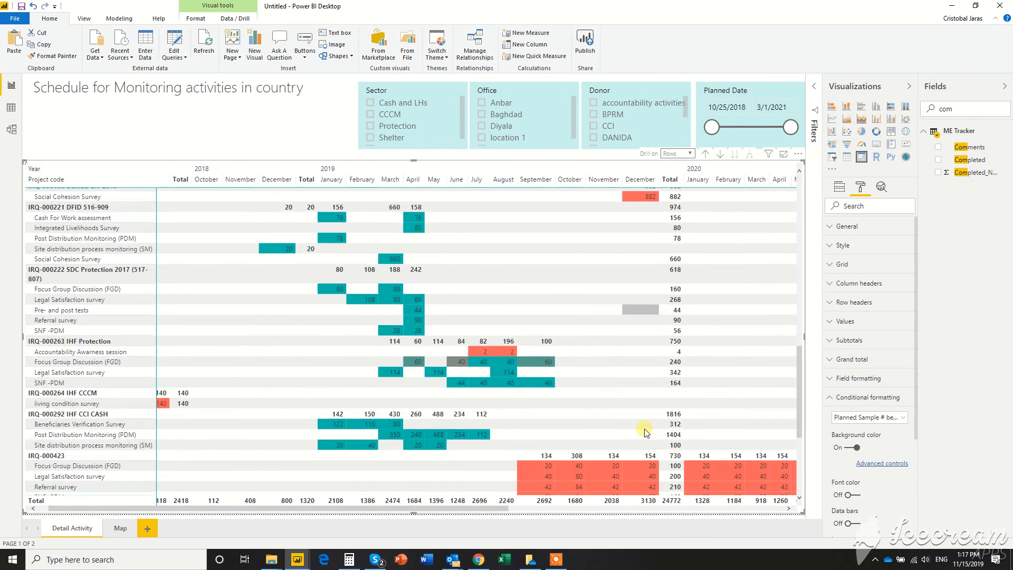
pyautogui.scroll(15, 644, 430)
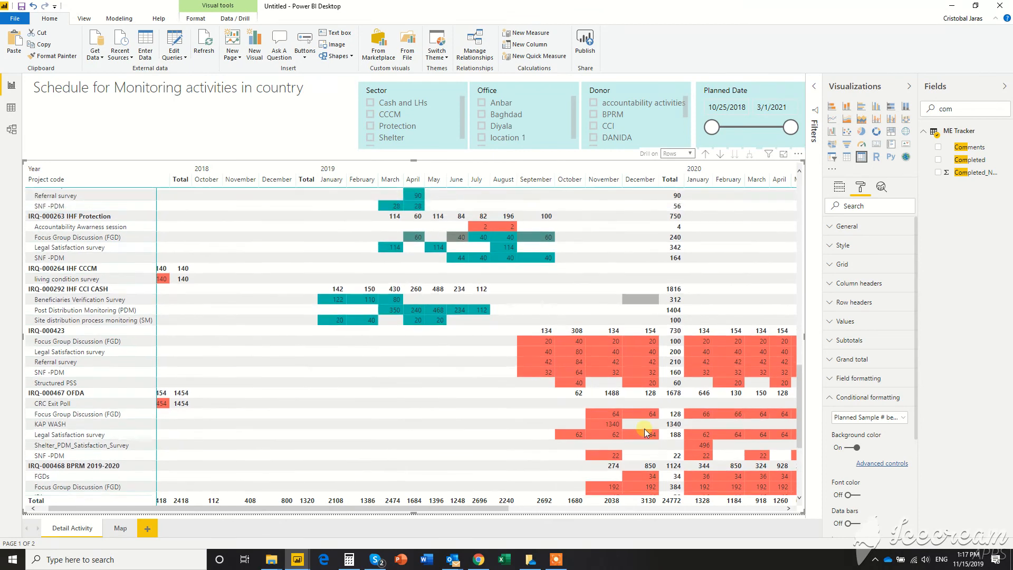
pyautogui.scroll(3, 616, 229)
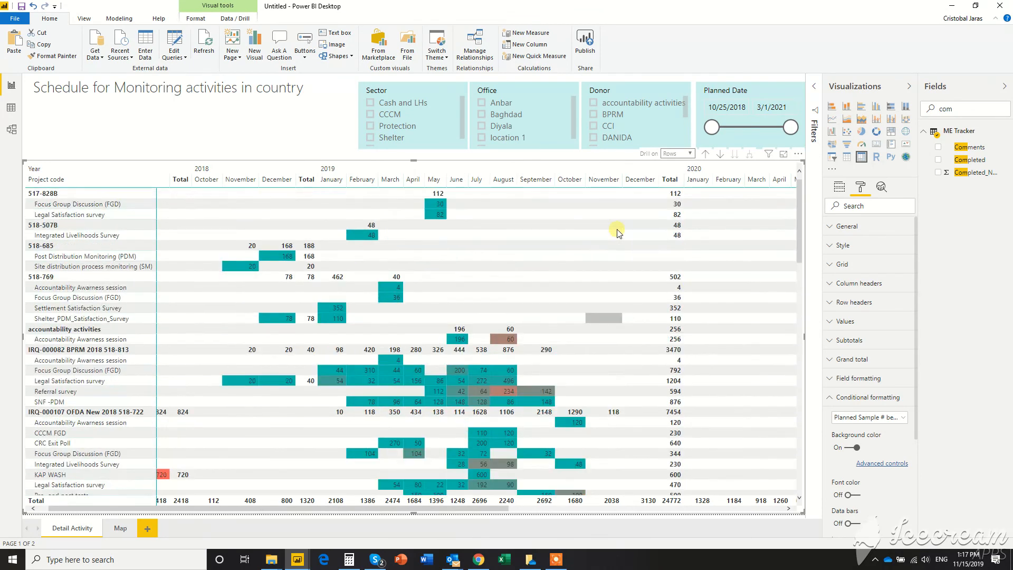
pyautogui.click(556, 560)
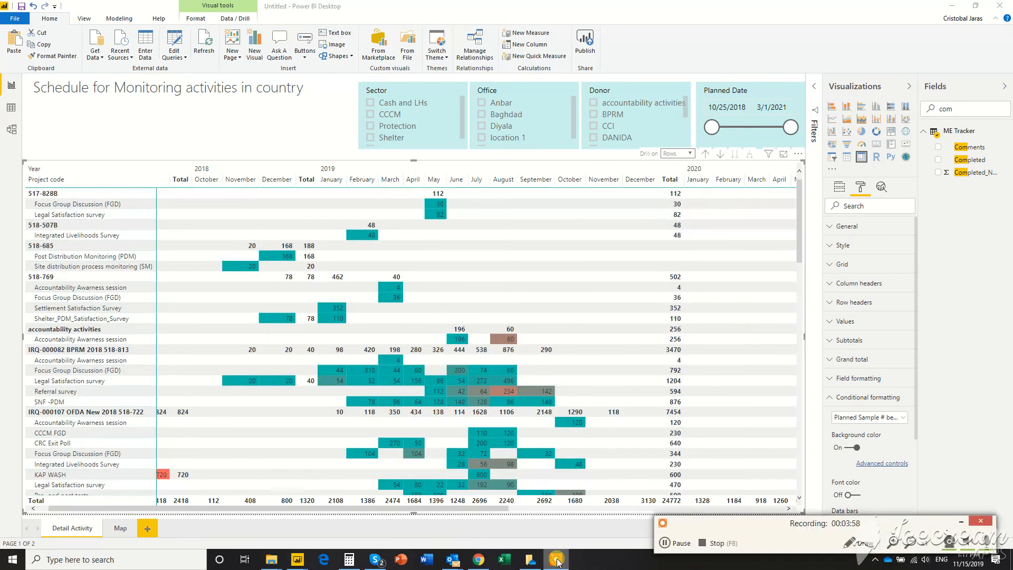